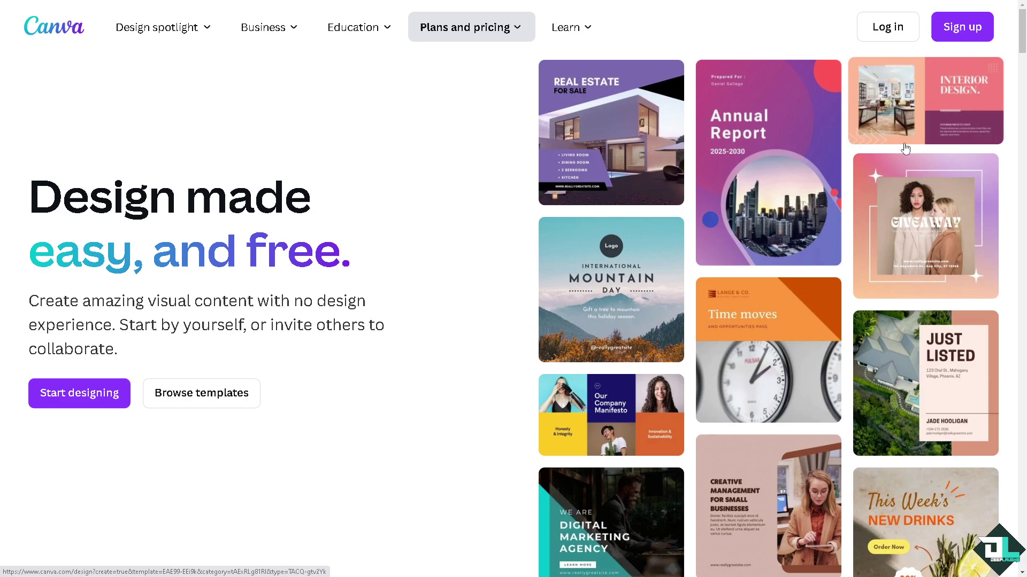
Step: Log in to the Canva account and reach the logged-in Templates home
click(747, 240)
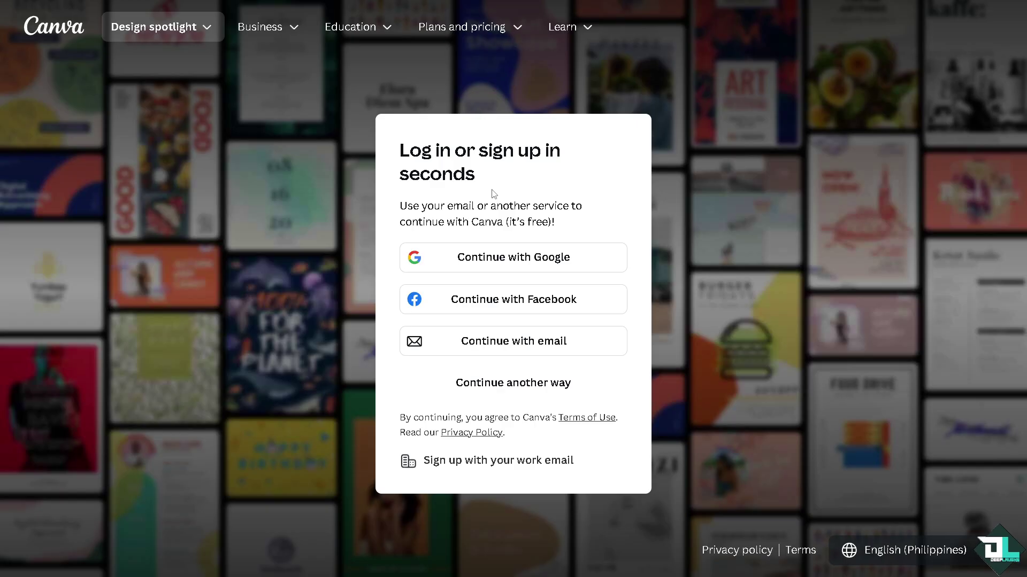
click(495, 395)
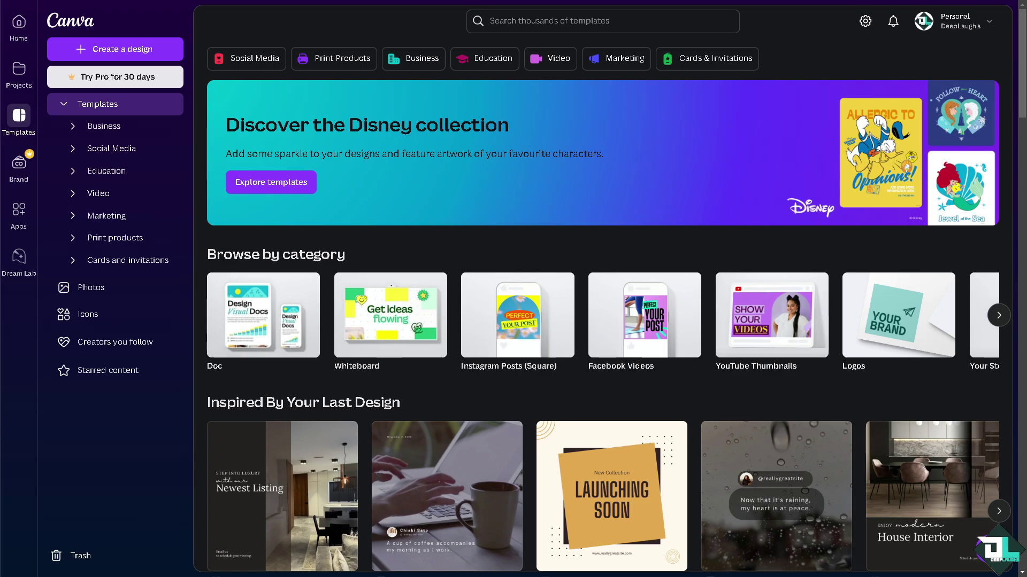
click(63, 104)
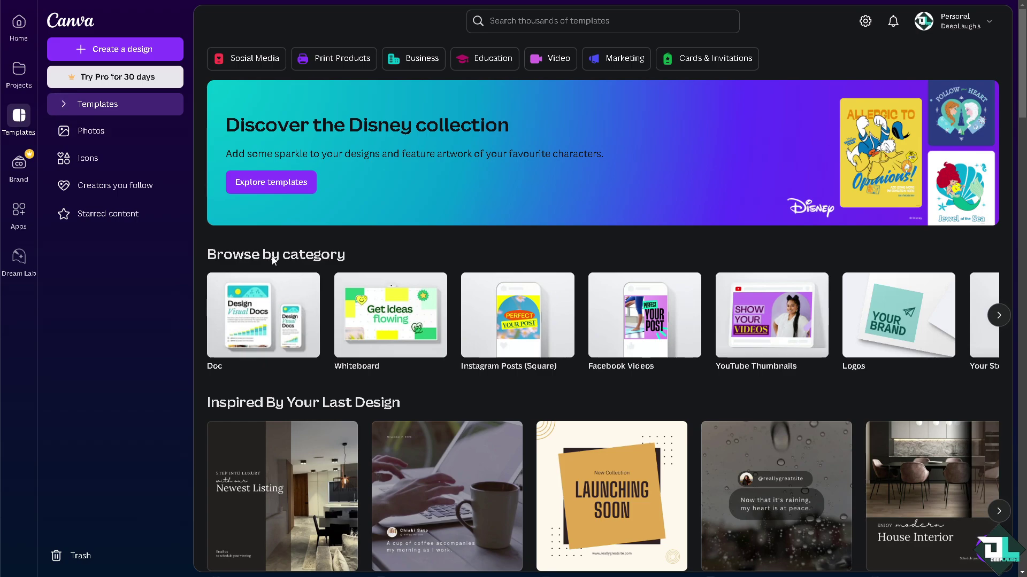
click(64, 105)
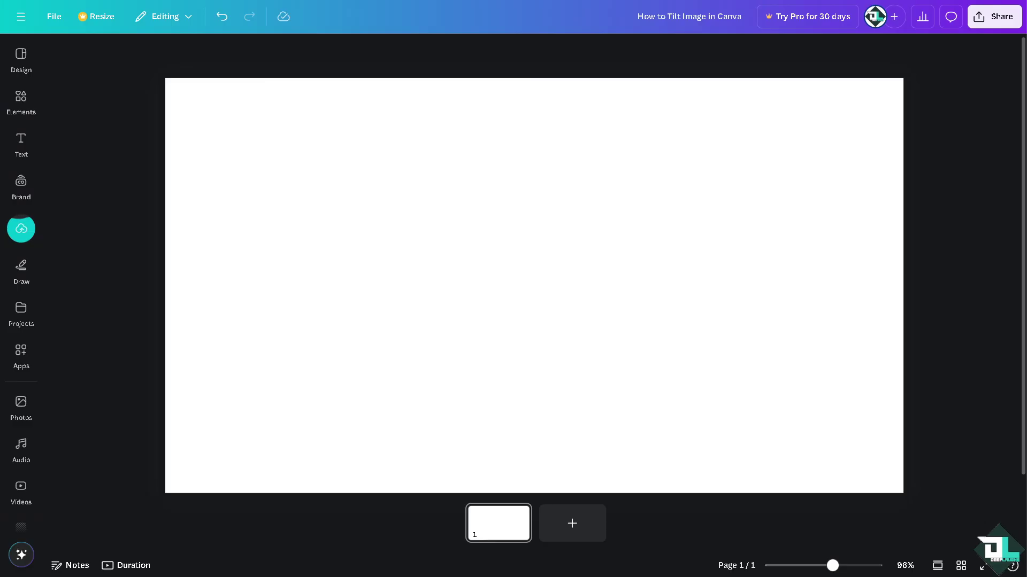
Step: Add the uploaded 'How to Tilt Image' thumbnail from Uploads onto page 1
click(21, 96)
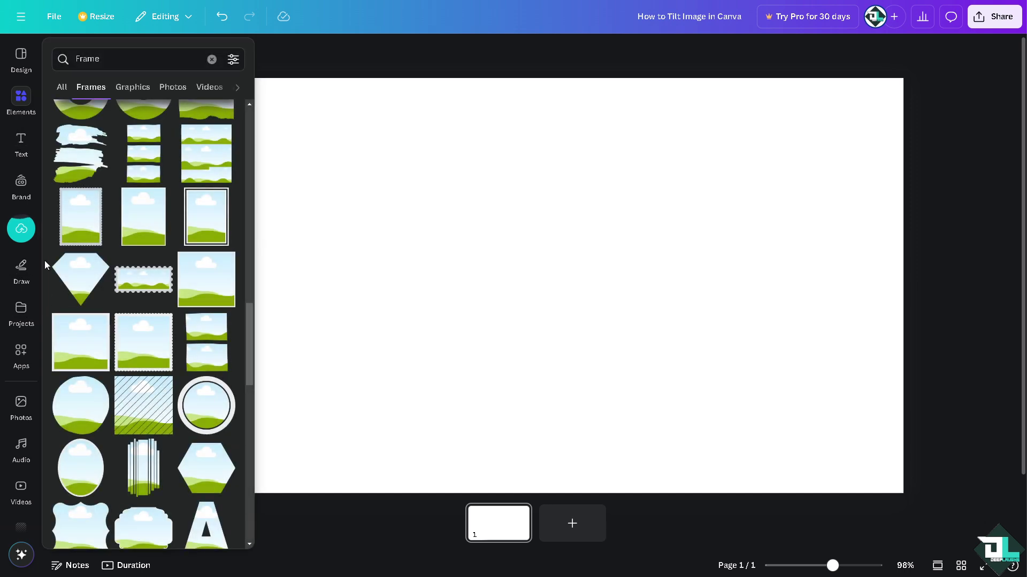
click(21, 229)
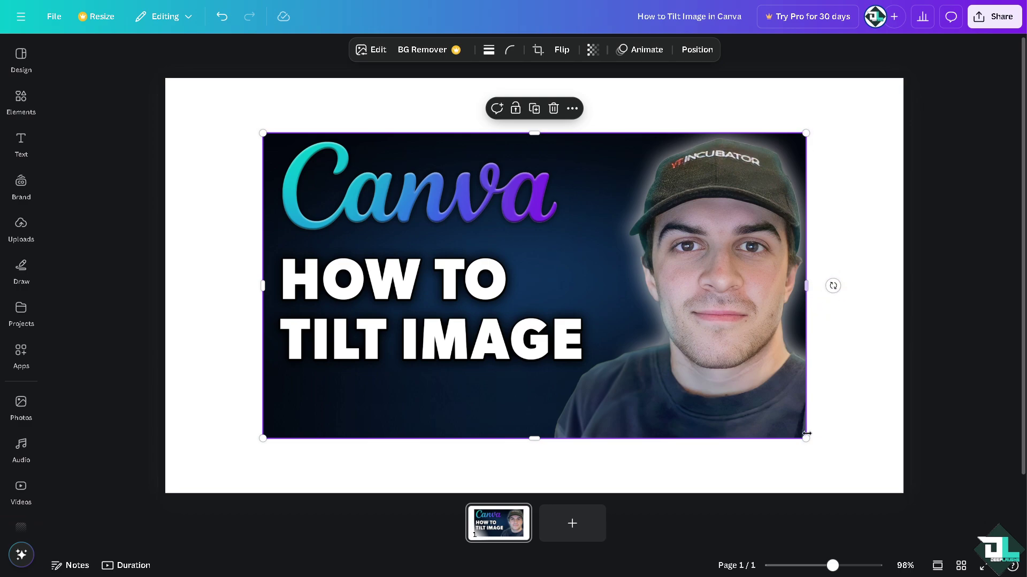
Step: Enlarge the thumbnail to span most of the page and centre it using the guides
drag(804, 438, 867, 406)
drag(562, 255, 537, 245)
right_click(538, 175)
mouse_move(642, 295)
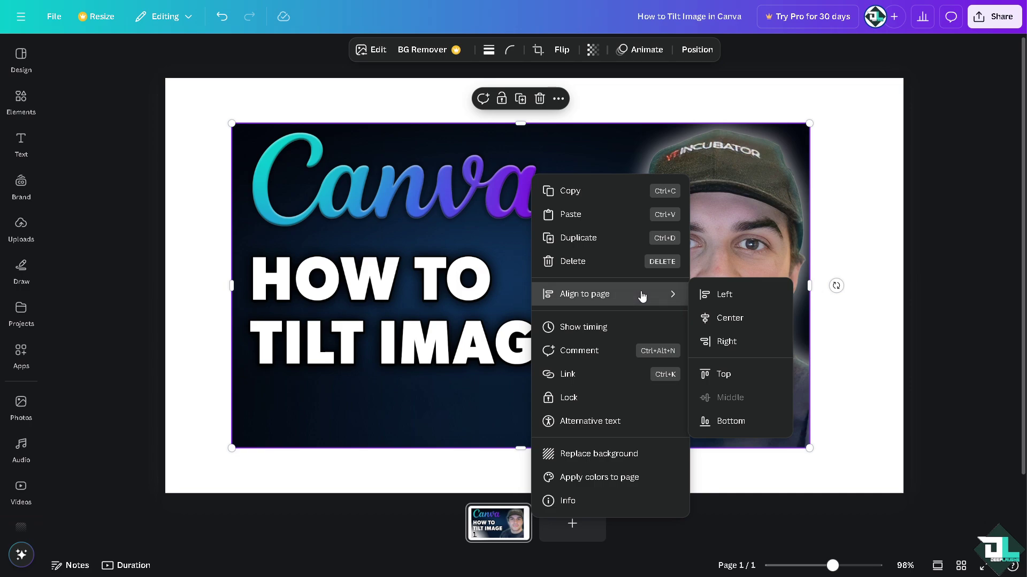
click(484, 309)
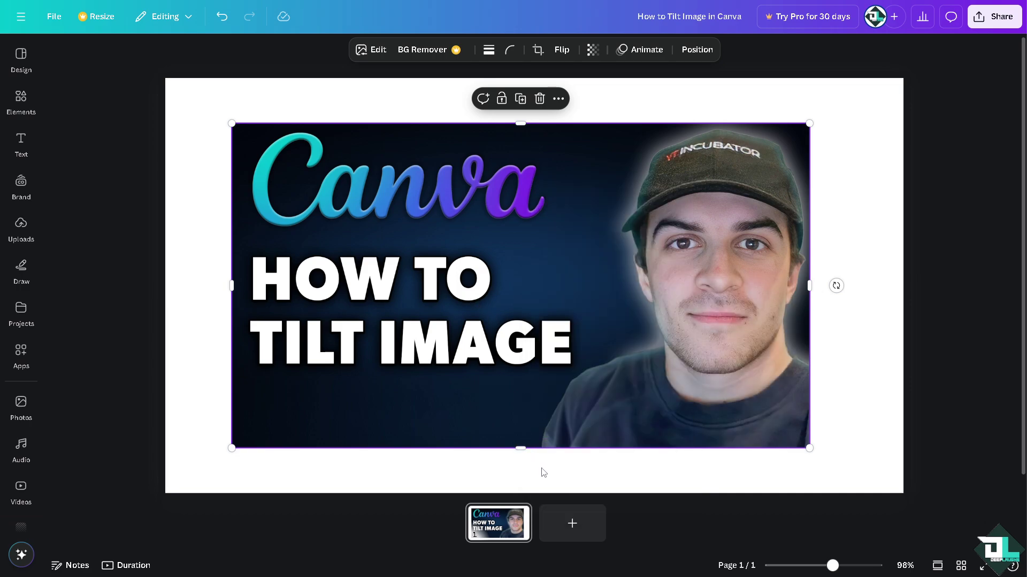
click(519, 482)
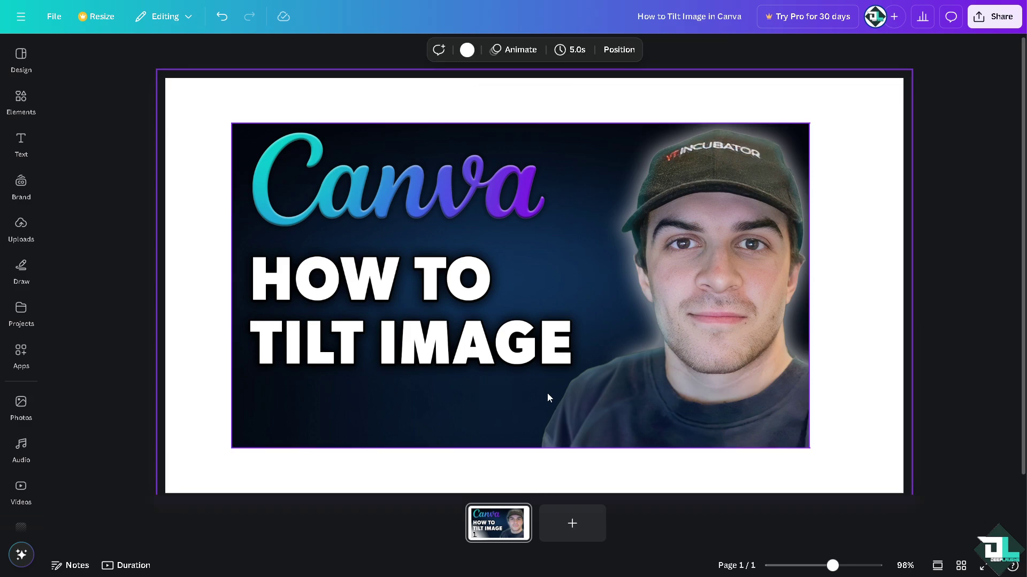
Step: Rotate the thumbnail image about 5° so it slants upward to the right
click(545, 397)
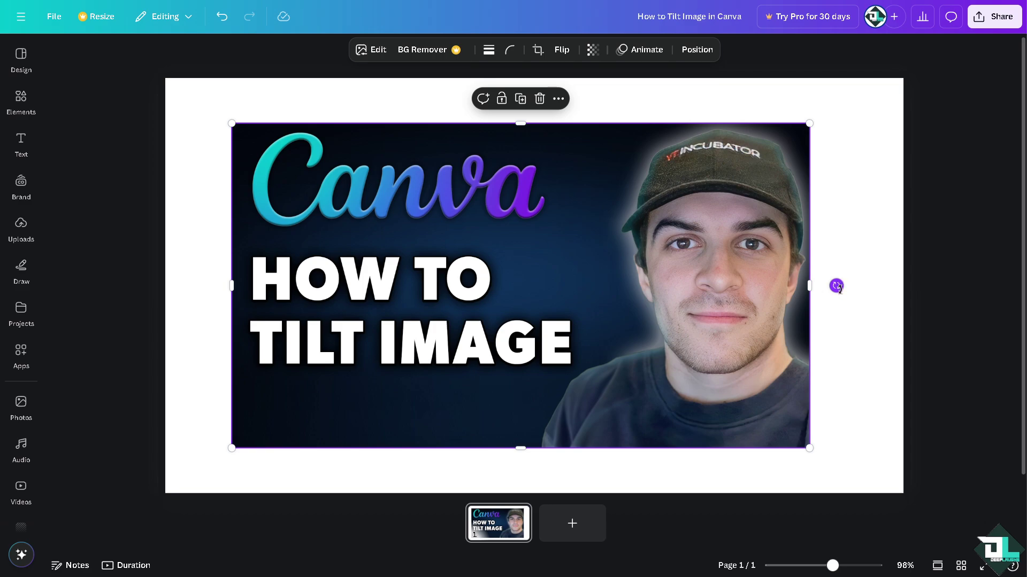
drag(836, 286, 828, 255)
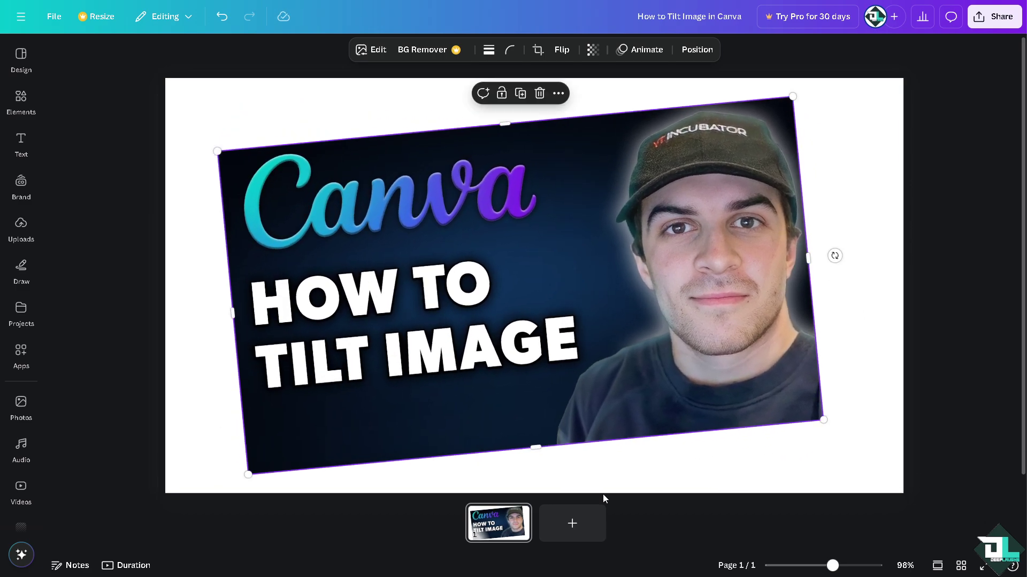
Step: Add page 2 and fill it entirely with the woman-under-blossom-trees stock video
click(564, 522)
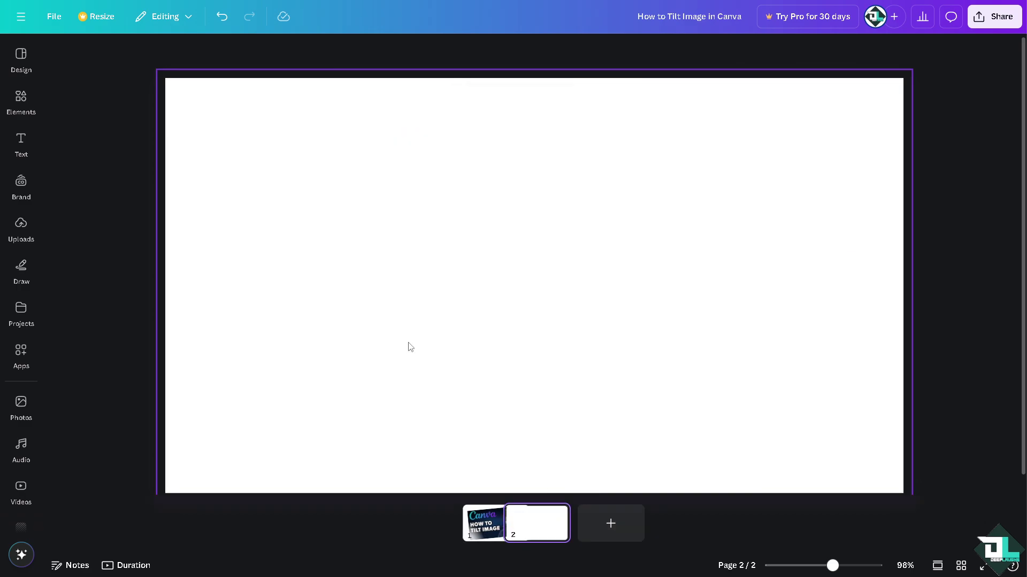
click(21, 448)
click(21, 490)
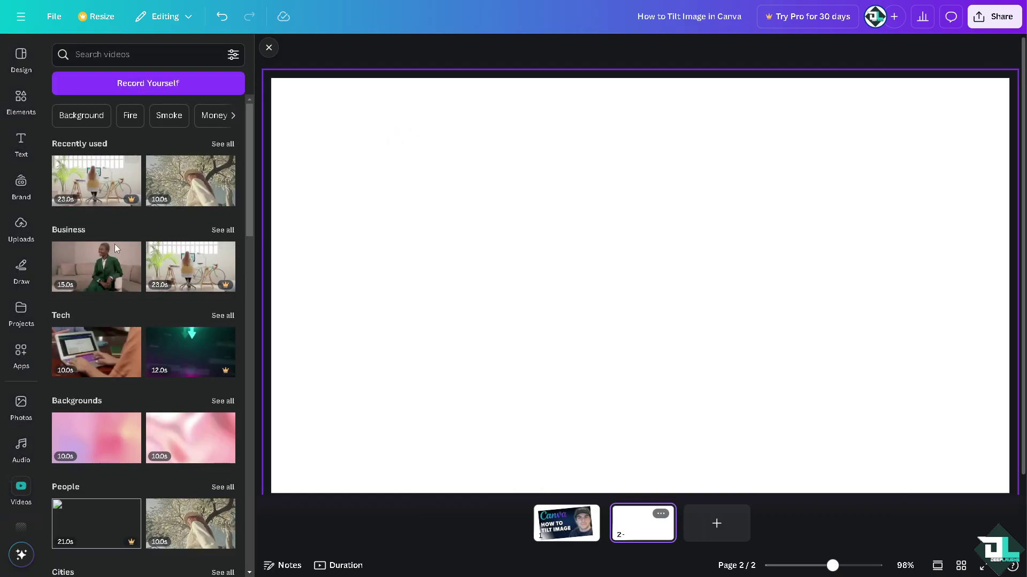
click(201, 183)
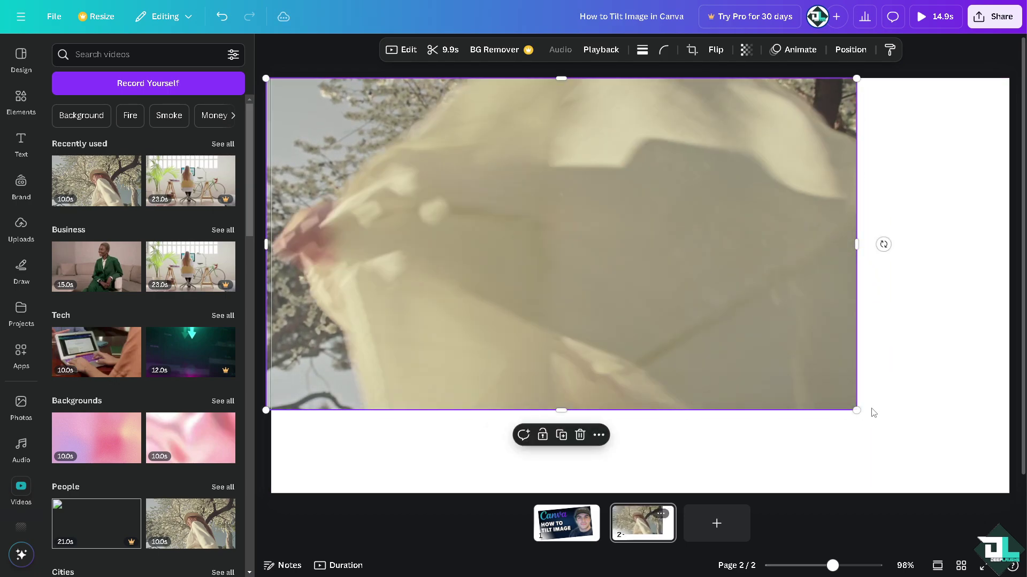
drag(856, 410, 1011, 494)
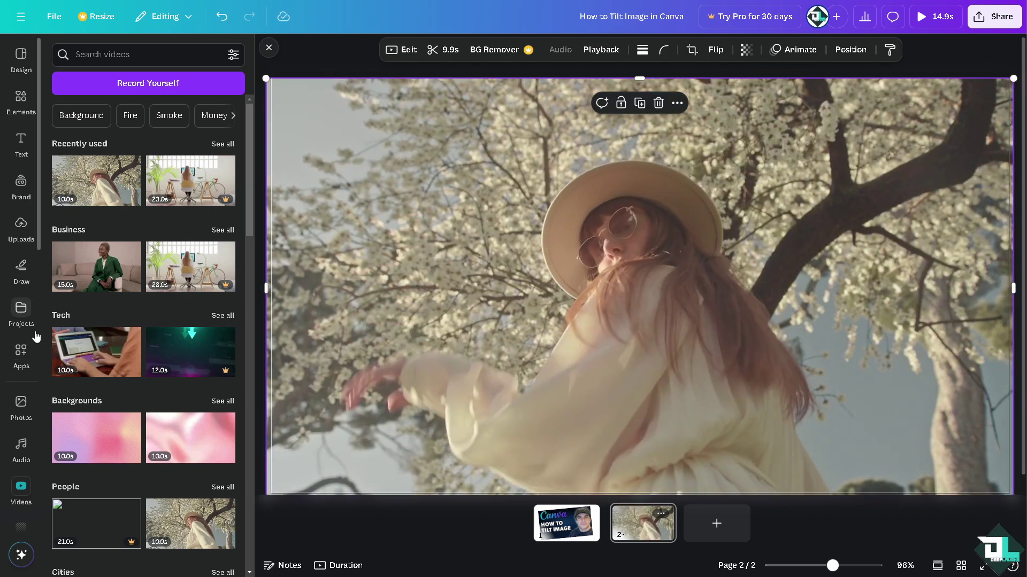
Step: Add the wheelchair and chef stock photos, placing the chef left and wheelchair right
click(21, 407)
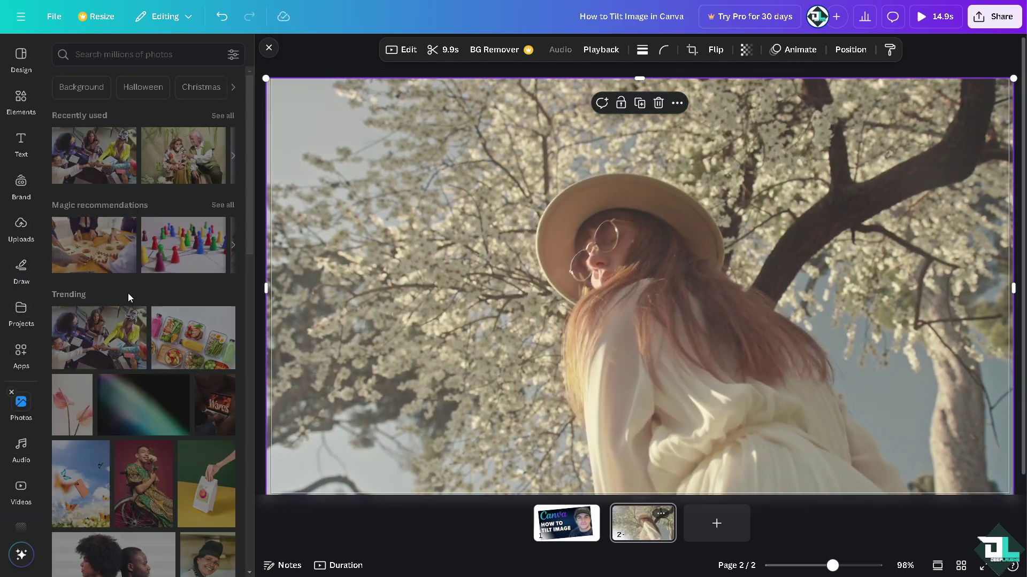
scroll(146, 378, down, 2)
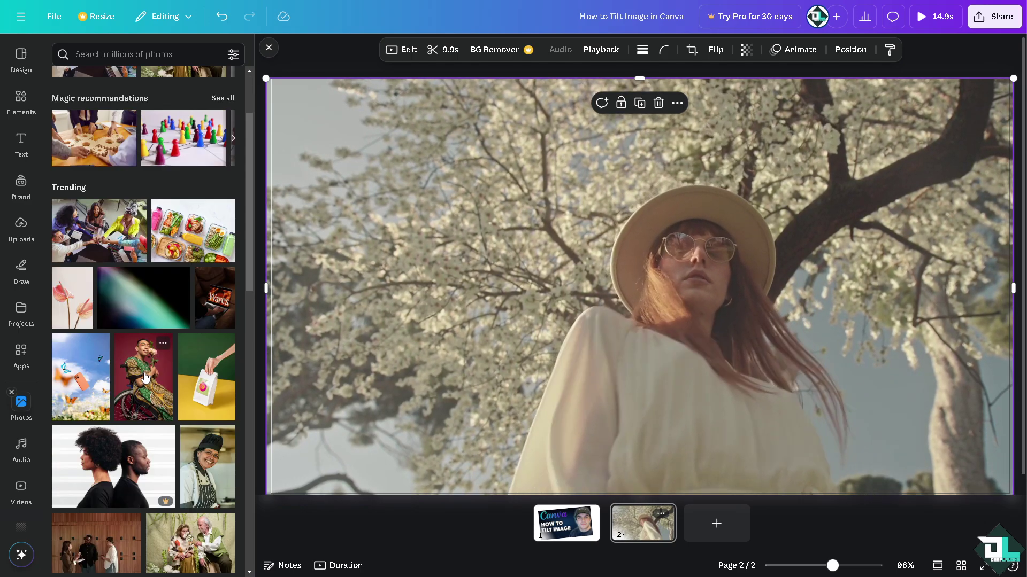
click(145, 378)
click(208, 460)
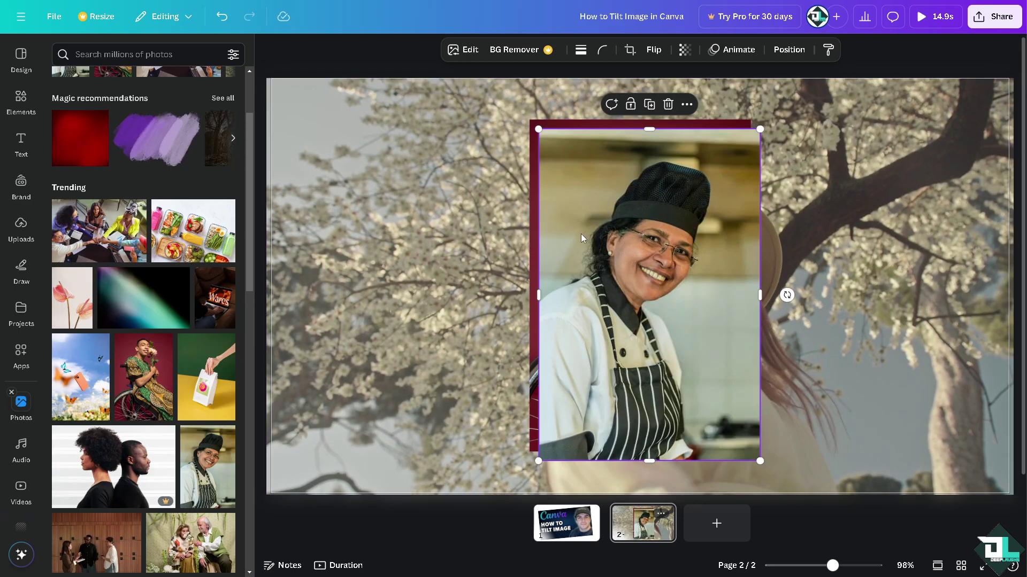
drag(643, 210, 402, 180)
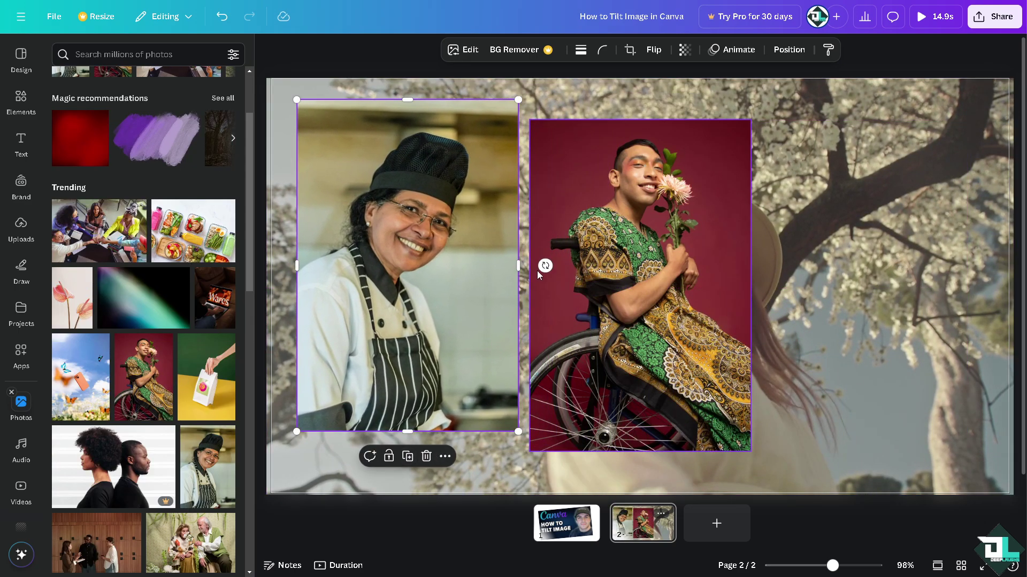
drag(538, 270, 718, 255)
Step: Tilt the chef photo clockwise and the wheelchair photo about 13° counterclockwise
click(389, 287)
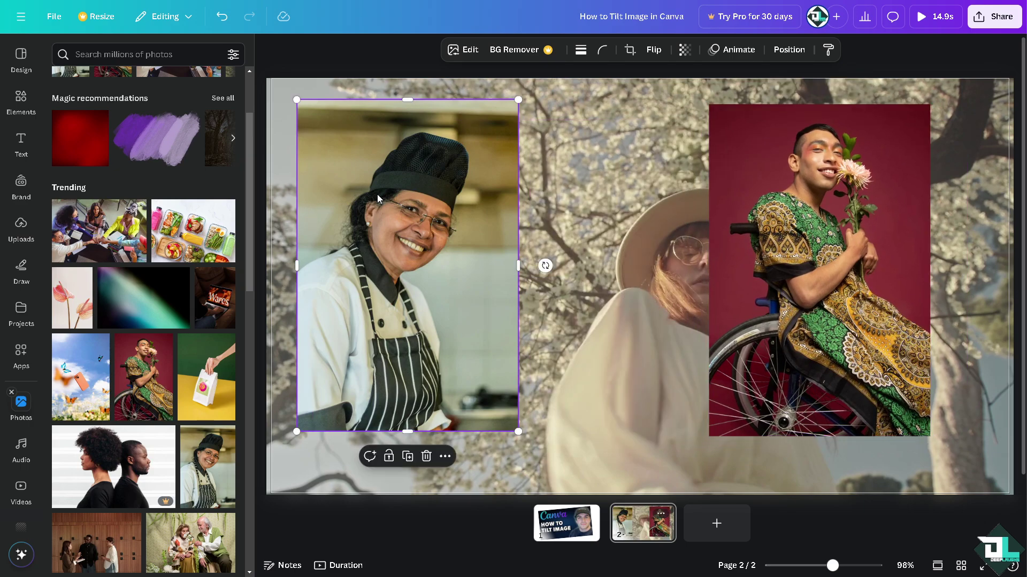
drag(545, 266, 574, 323)
click(794, 269)
drag(795, 272, 864, 272)
drag(926, 295, 873, 294)
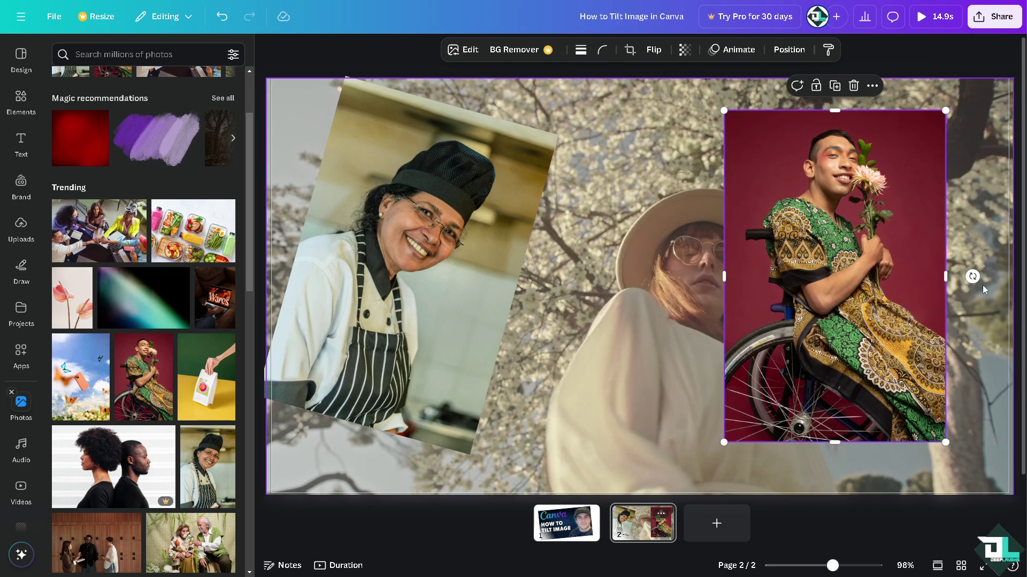
drag(976, 275, 968, 246)
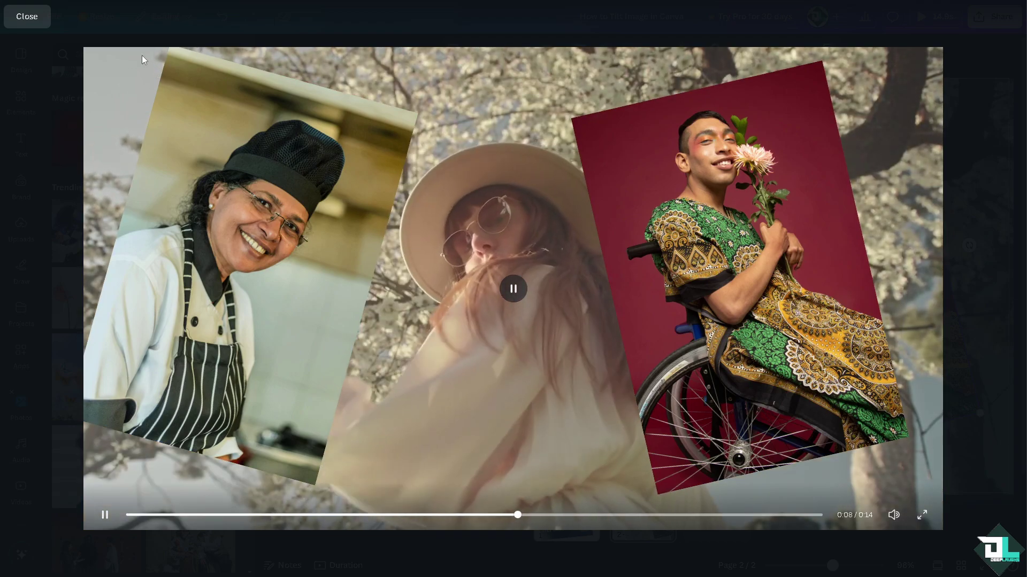
Step: Exit preview, review Share's download file types, copy the collaboration link, and return to page 1
click(26, 17)
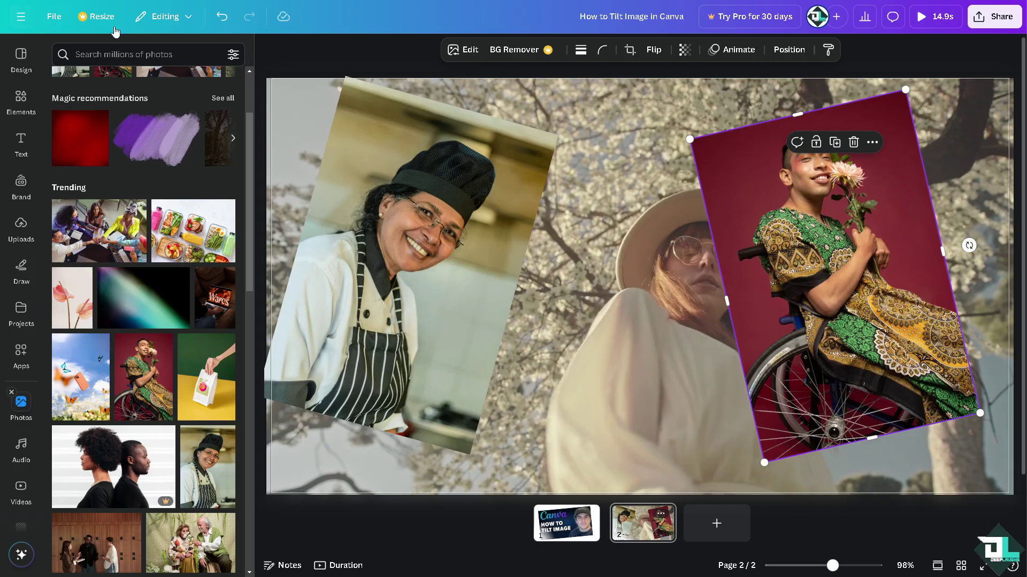
click(993, 20)
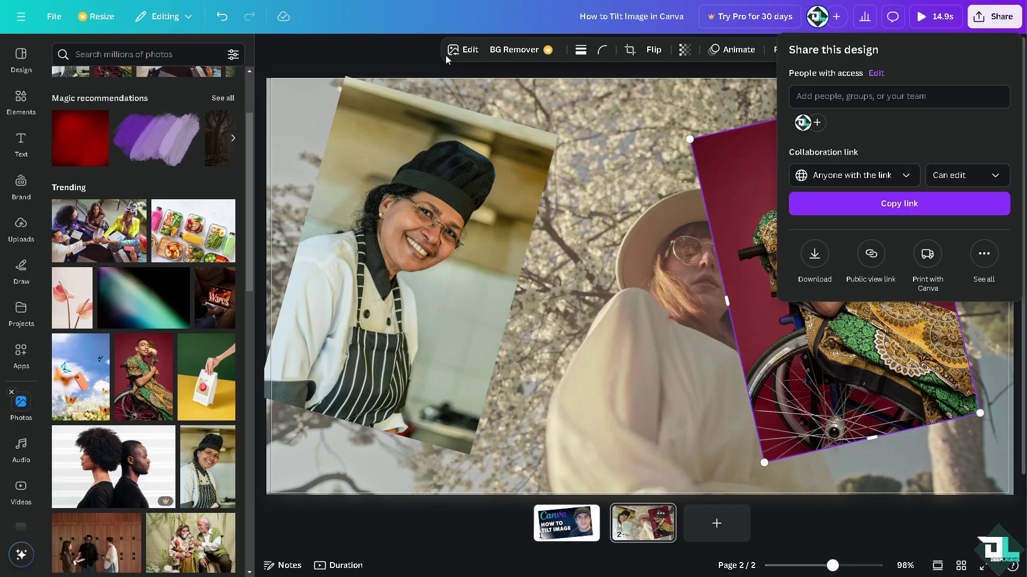
click(814, 254)
click(850, 99)
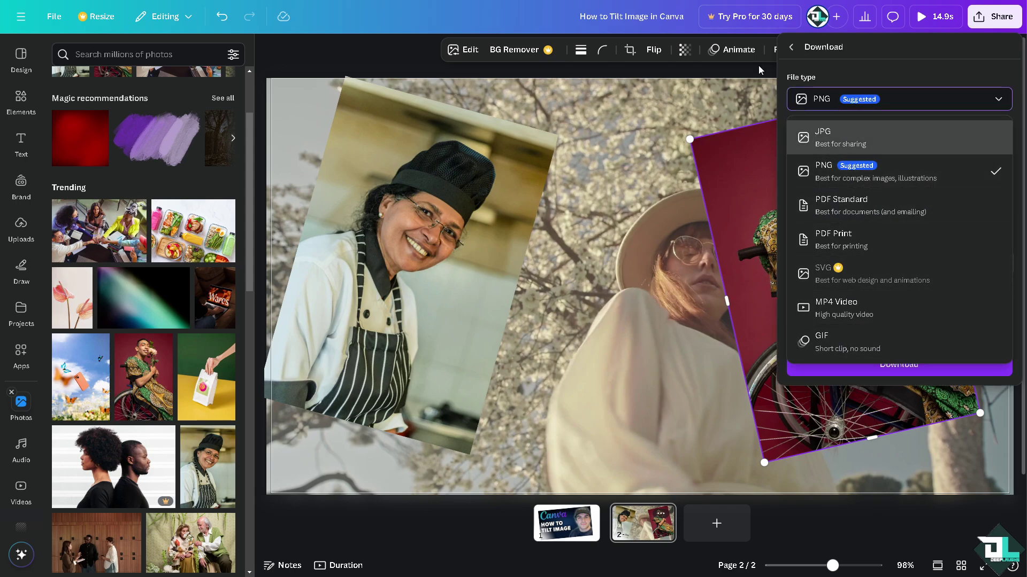
click(790, 50)
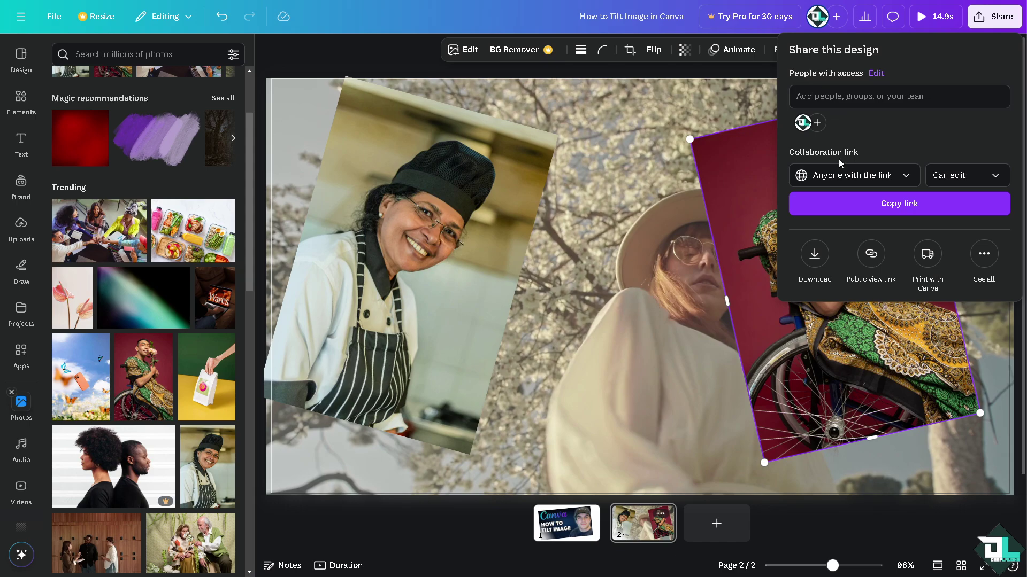
click(868, 209)
scroll(628, 233, up, 5)
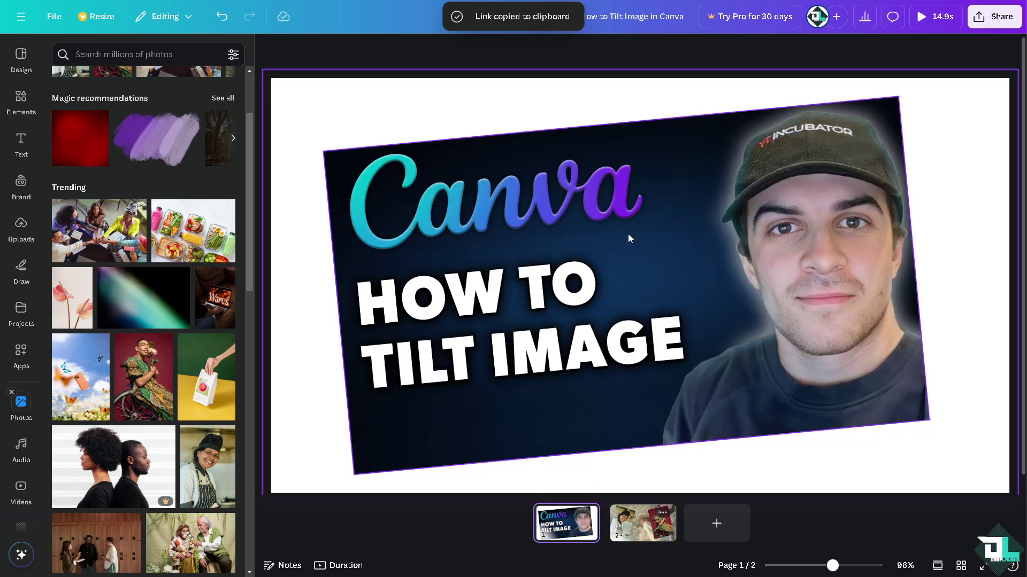